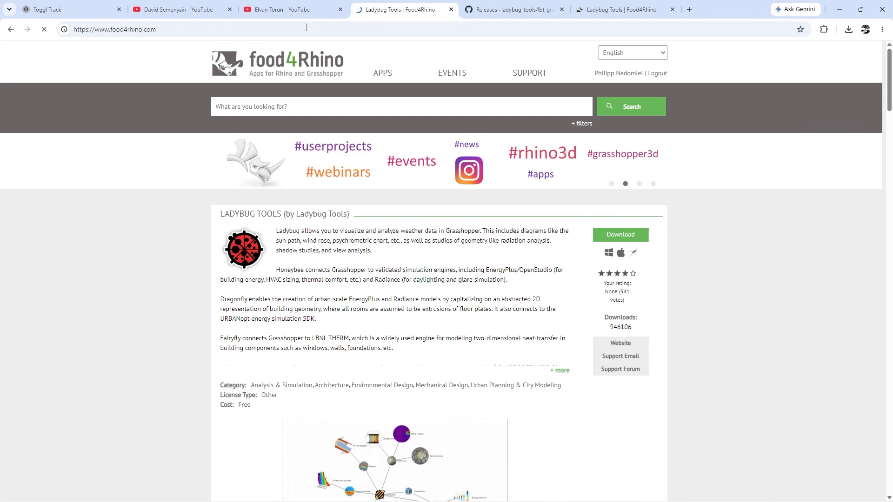
key("Return")
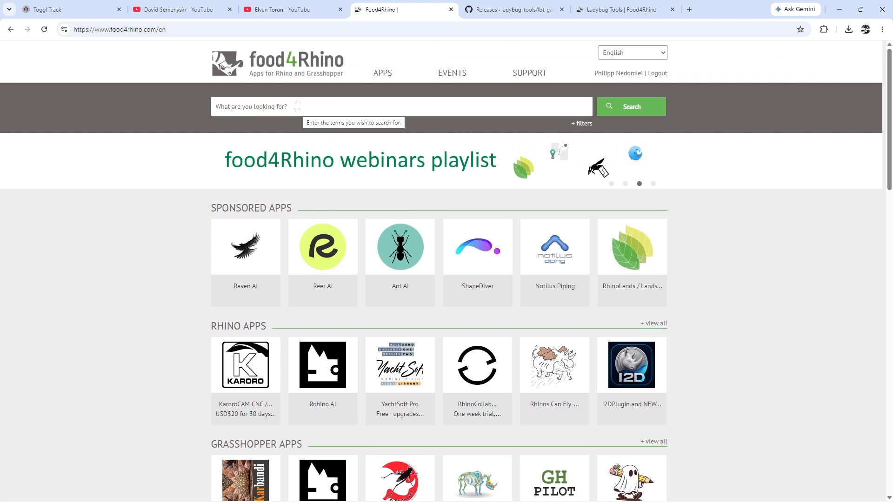
left_click(322, 107)
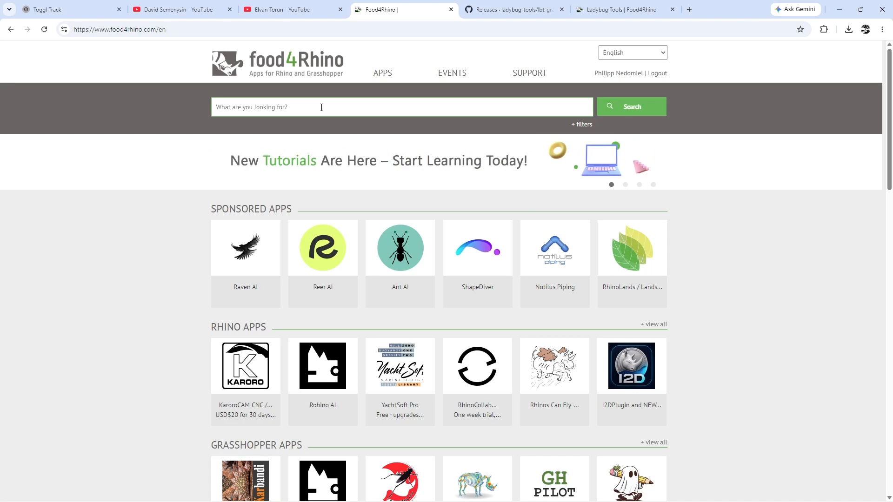
type("Ladybug")
key("Return")
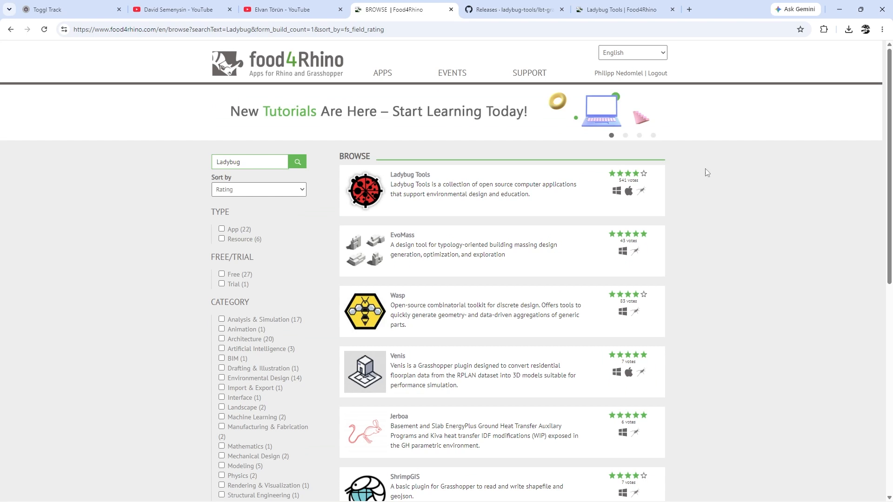
Open the Ladybug Tools app page and download the Ladybug Tools 1.10.0 release
left_click(411, 176)
scroll(477, 350, "down", 8)
scroll(478, 350, "up", 3)
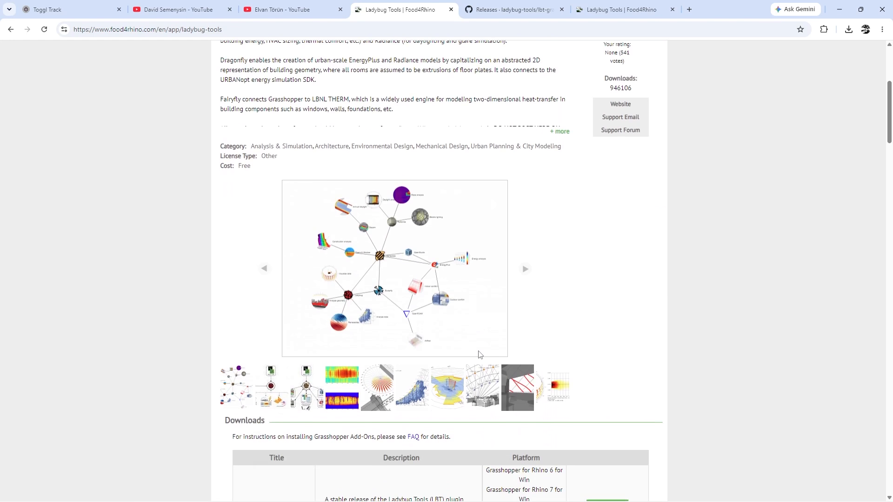
scroll(477, 350, "down", 5)
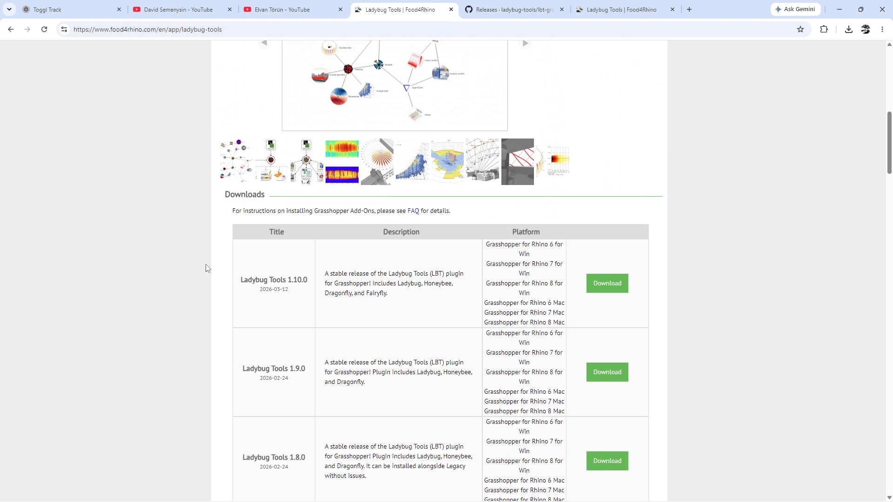
left_click_drag(243, 278, 348, 279)
left_click(349, 281)
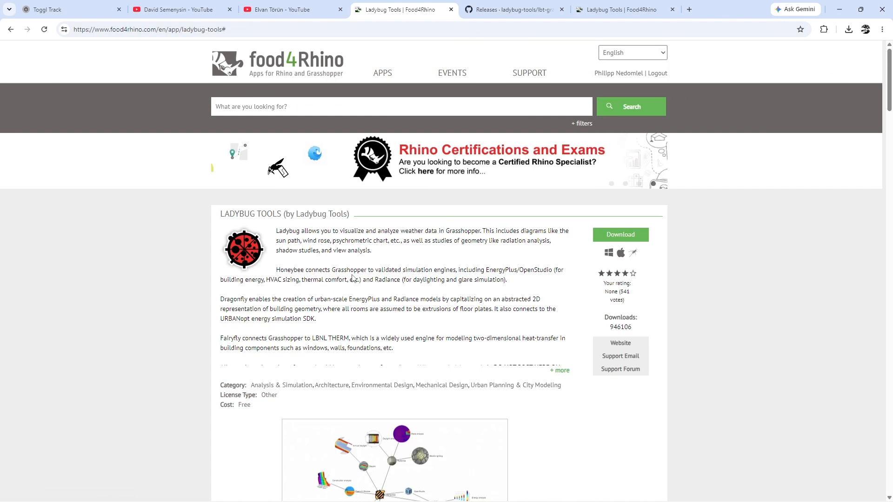
scroll(402, 302, "down", 10)
left_click(401, 302)
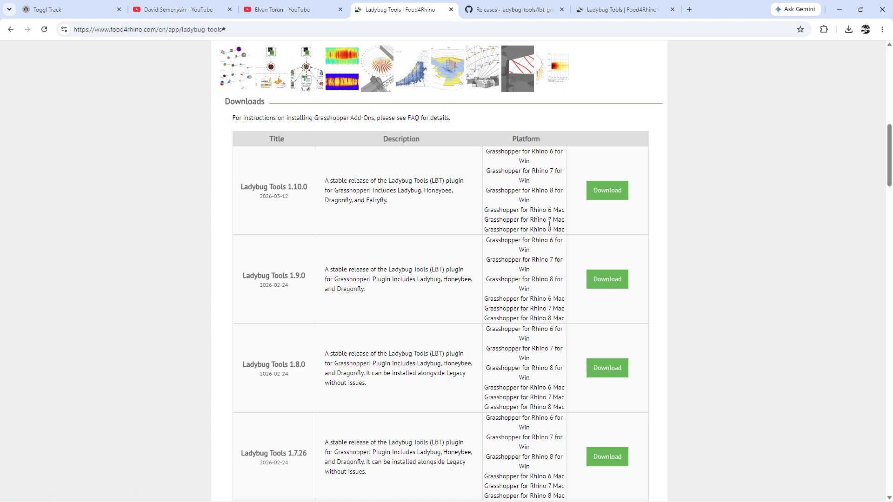
left_click(618, 196)
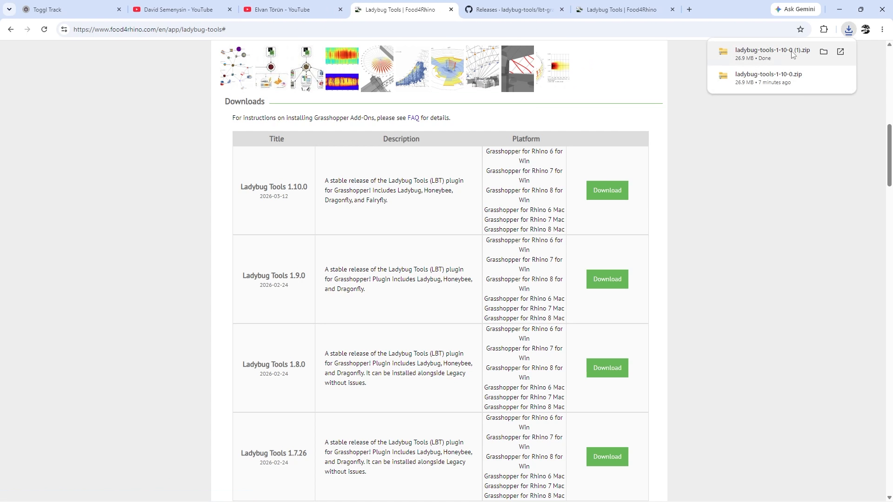
Show the downloaded Ladybug archive in the Downloads folder and open the extracted ladybug-tools-1-10-0 folder
right_click(792, 52)
left_click(739, 97)
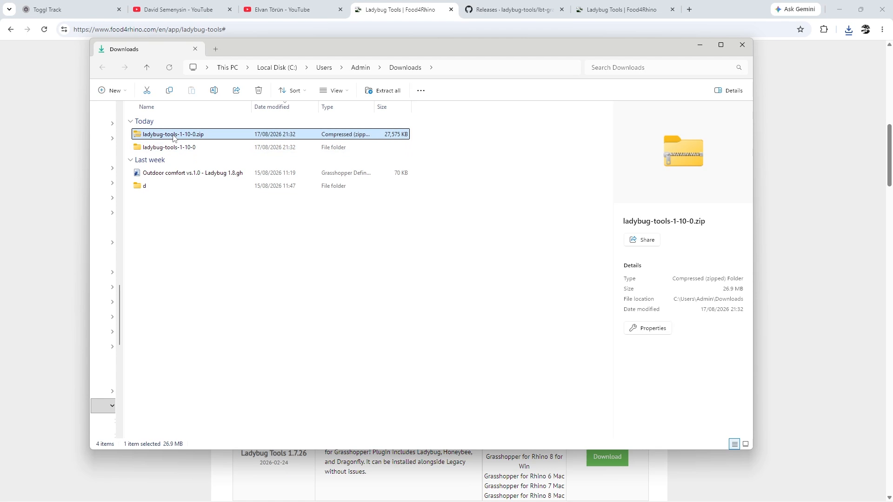
right_click(173, 135)
double_click(161, 147)
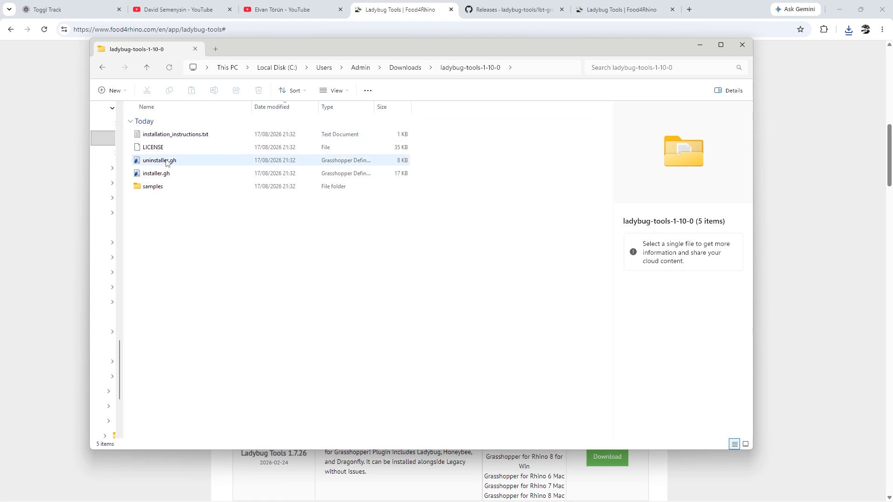
Load installer.gh from the ladybug-tools-1-10-0 folder into Grasshopper
left_click(164, 135)
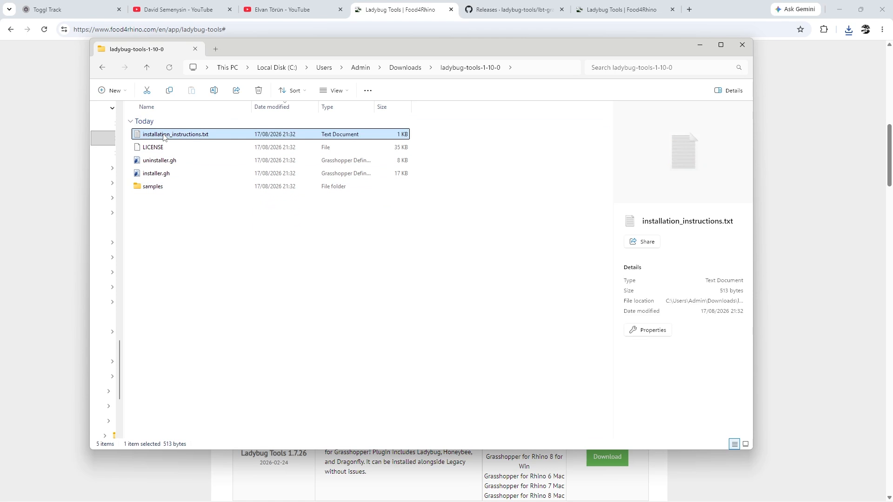
left_click(155, 186)
left_click(157, 162)
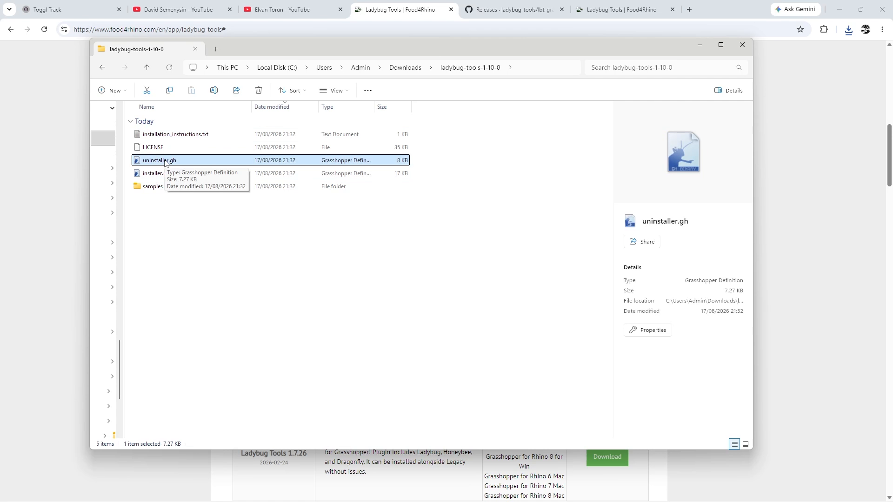
left_click(165, 163, "ctrl")
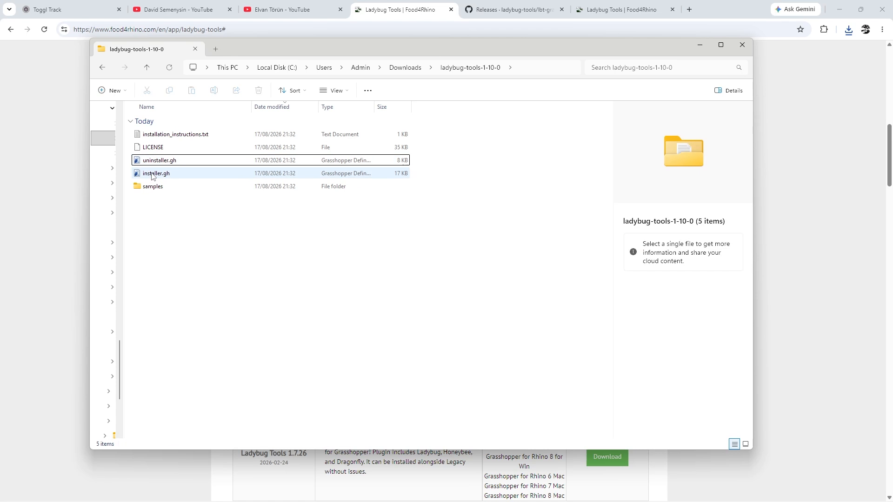
left_click_drag(152, 175, 214, 240)
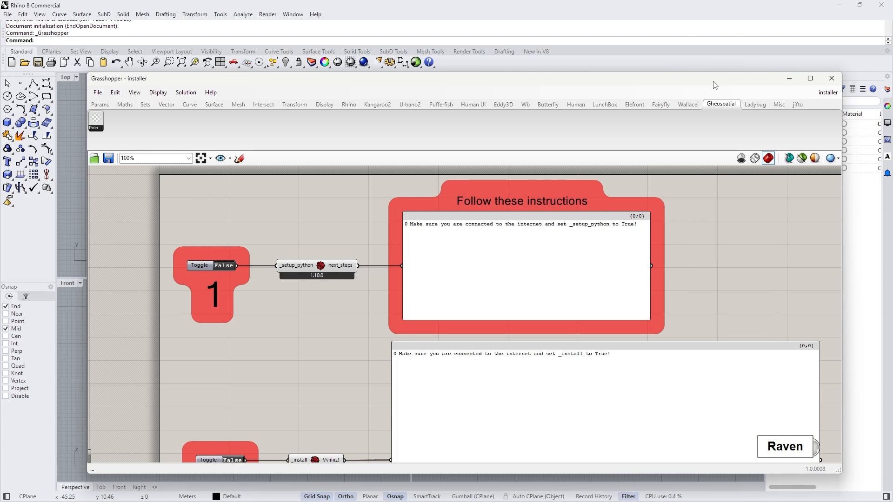
Run the Ladybug Tools installation by setting the _setup_python and _install toggles to True, and dismiss the installation message
left_click_drag(712, 82, 702, 22)
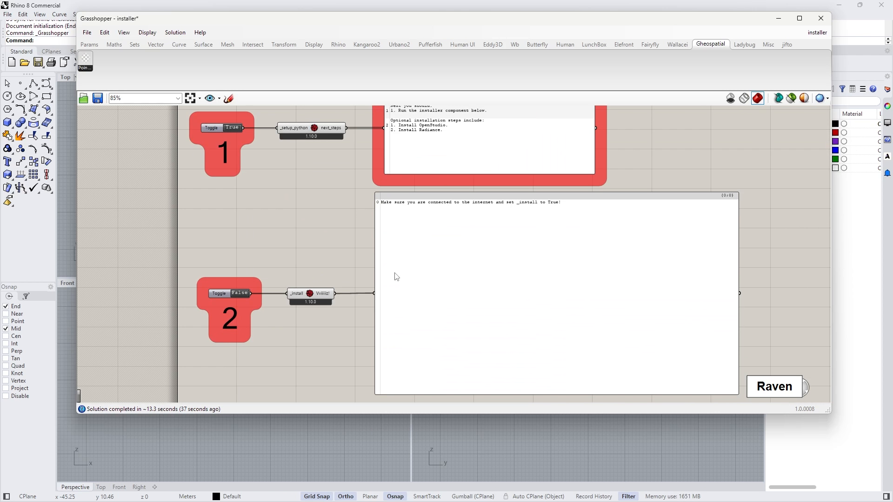
scroll(419, 275, "up", 2)
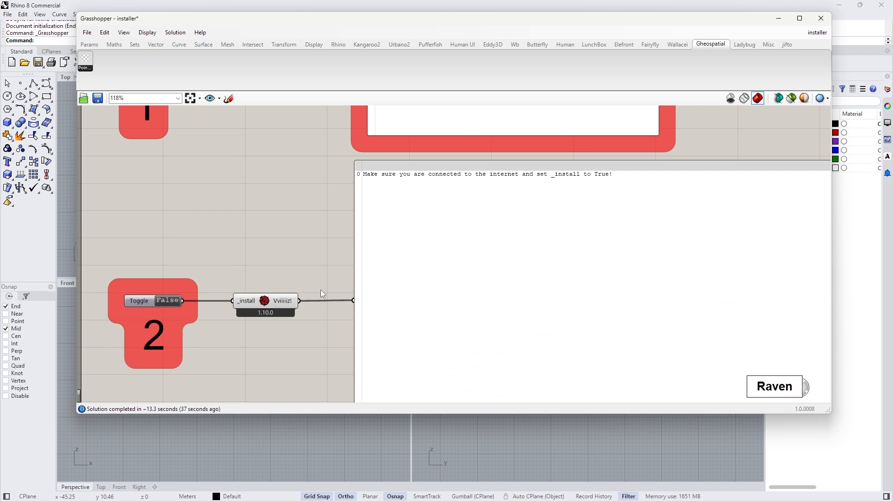
scroll(261, 245, "down", 1)
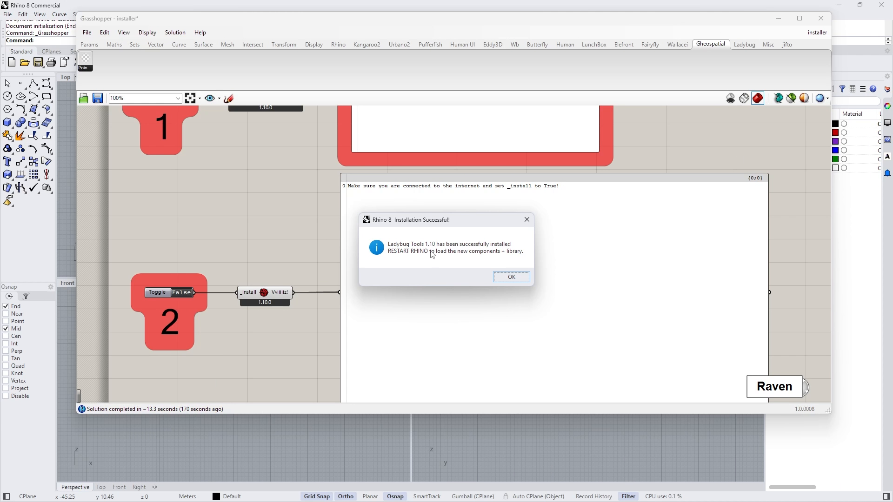
left_click(514, 274)
mouse_move(768, 211)
left_mouse_down()
mouse_move(768, 309)
mouse_move(775, 210)
left_mouse_up()
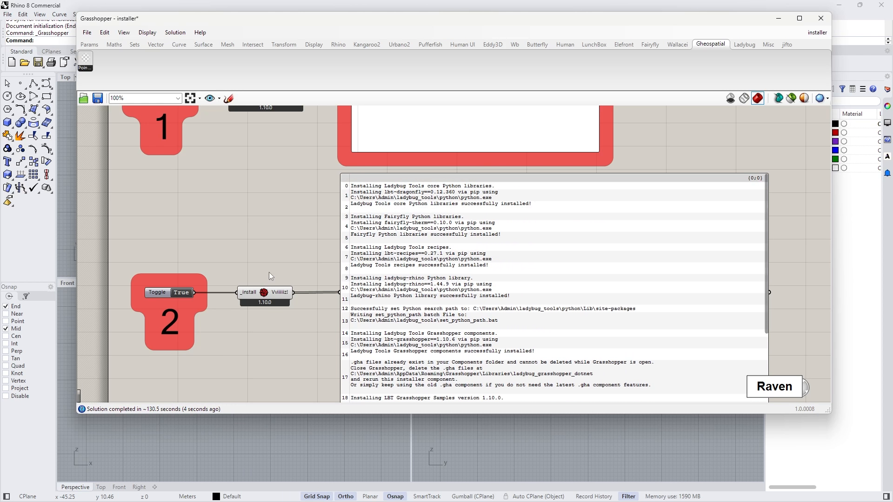
Review the rest of the installation log and close Grasshopper and Rhino
left_click_drag(273, 299, 281, 299)
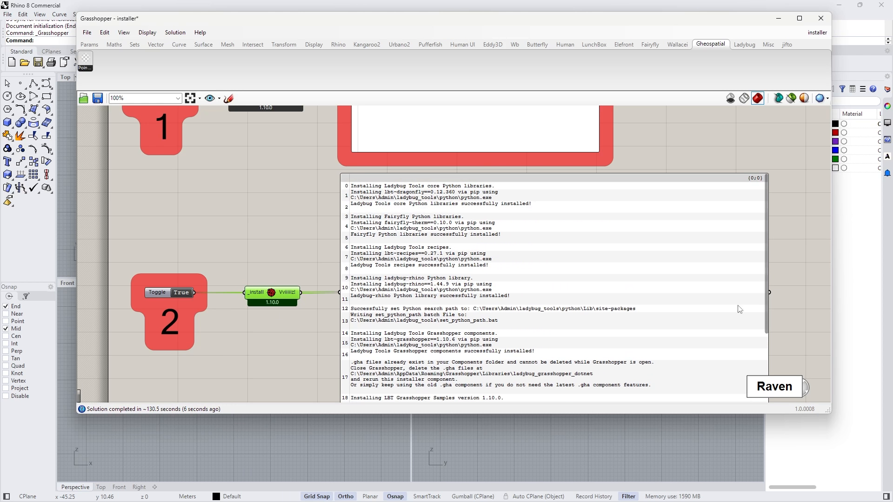
left_click_drag(767, 303, 766, 373)
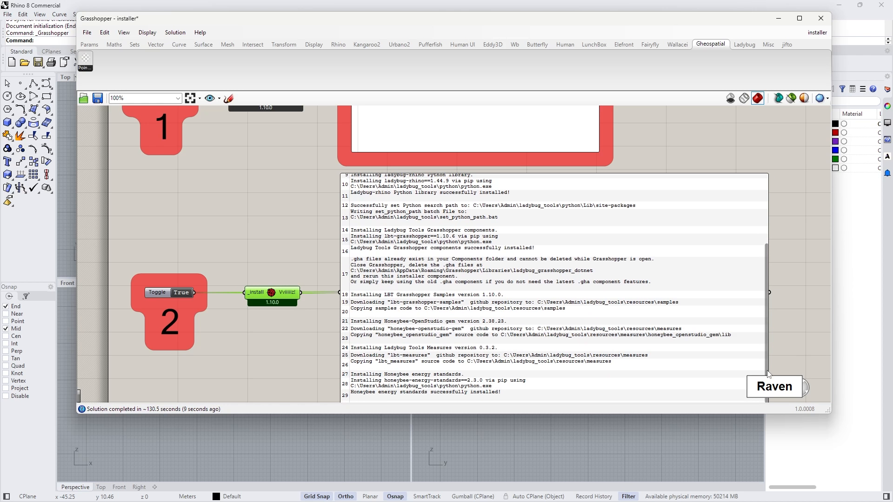
left_click(821, 19)
left_click(881, 5)
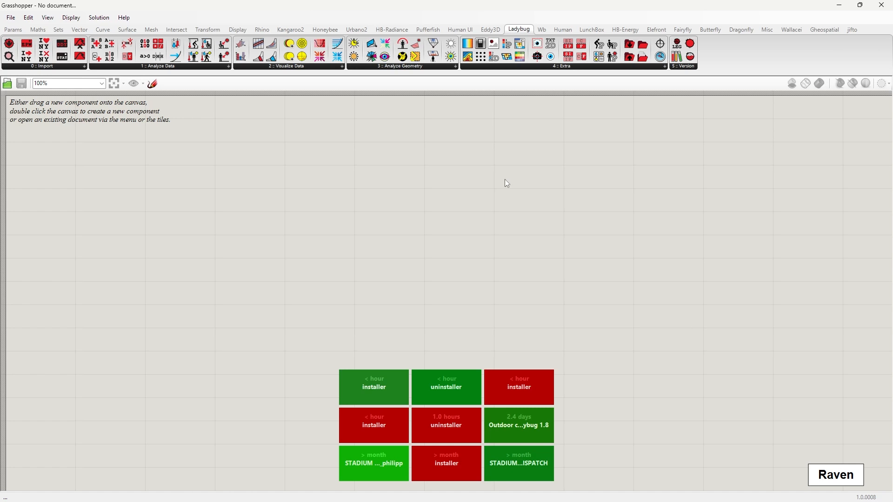
Examine the installed Honeybee, HB-Radiance, HB-Energy, Dragonfly and Fairyfly component sets in Grasshopper
left_click(320, 32)
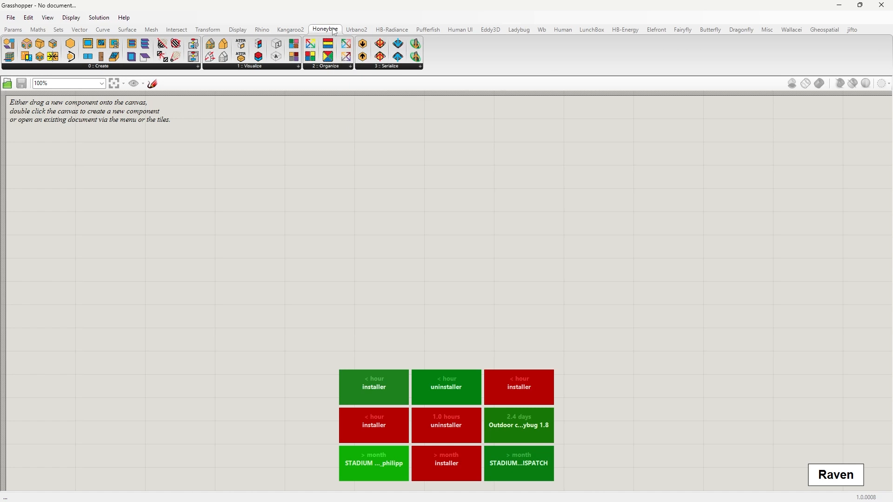
left_click(394, 29)
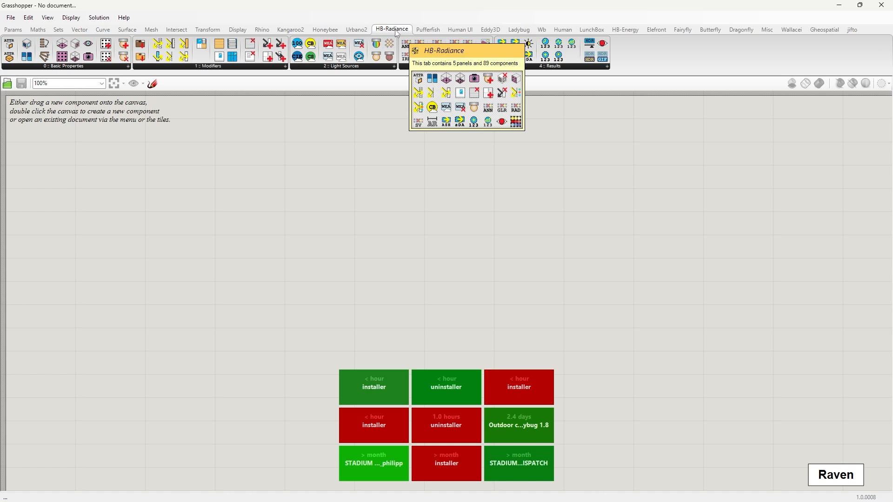
left_click(625, 29)
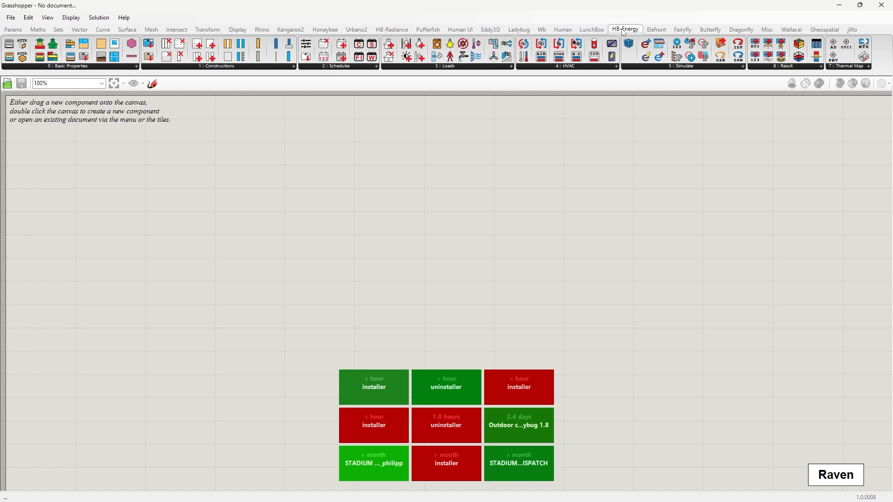
left_click(743, 30)
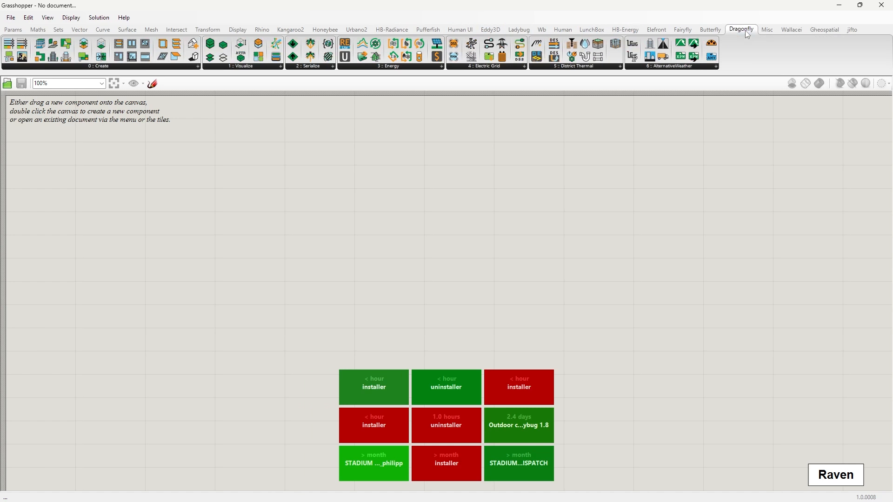
left_click(688, 32)
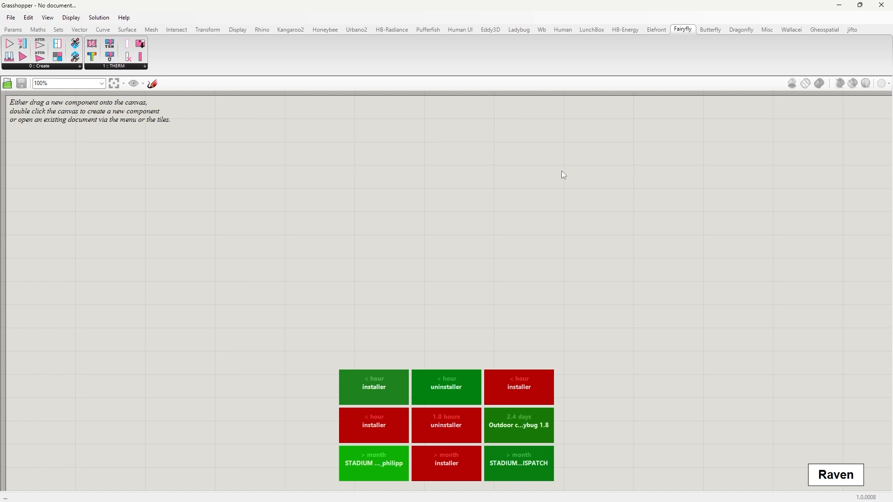
Place an LB Incident Radiation component from the Ladybug set, check its version label, and delete it
left_click(519, 29)
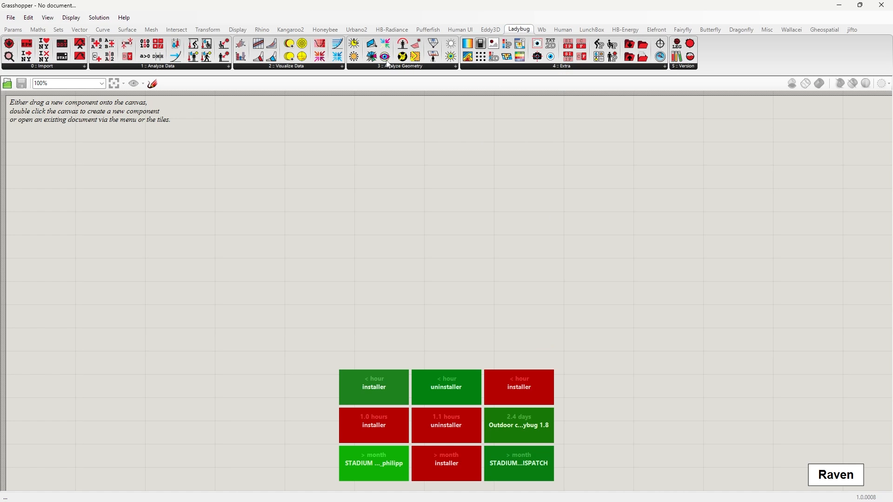
left_click_drag(352, 58, 428, 260)
scroll(423, 290, "up", 4)
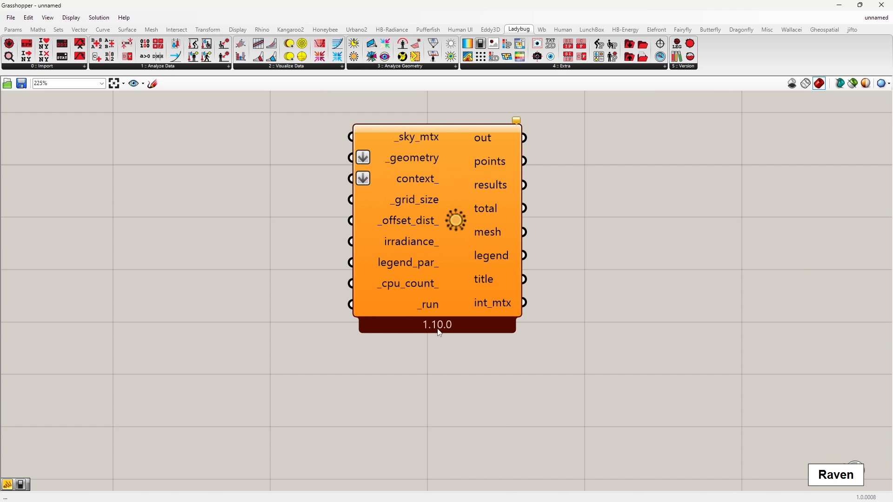
scroll(529, 360, "down", 4)
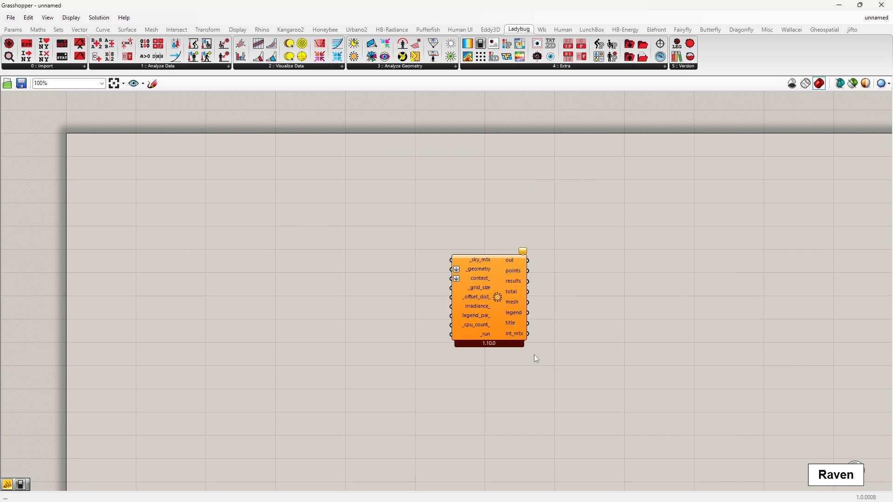
left_click(502, 281)
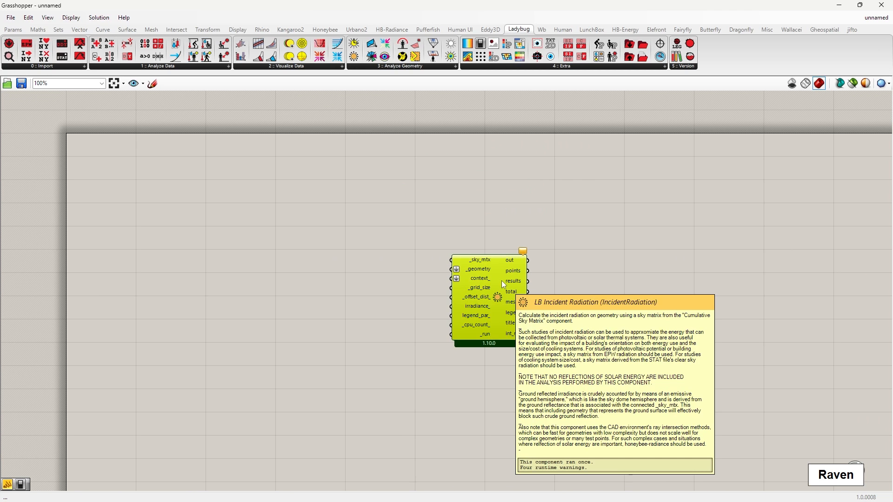
key("Delete")
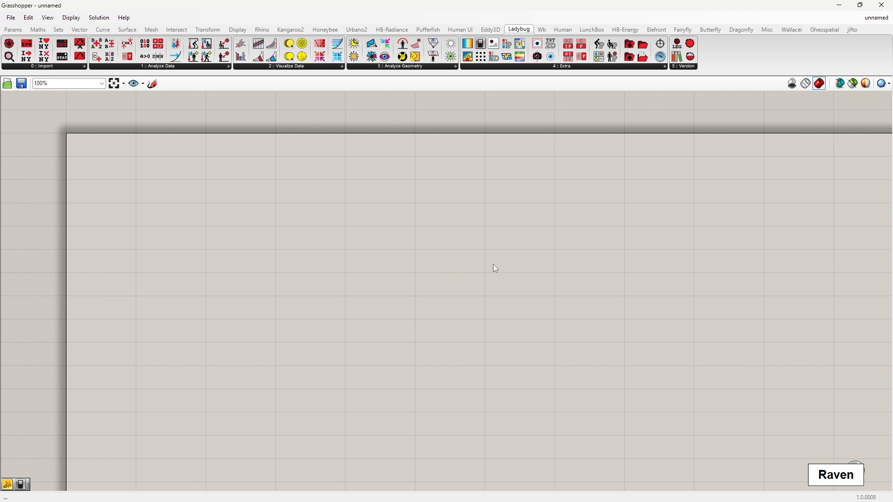
Switch to the Chrome window showing the lbt-grasshopper releases page on GitHub
key("alt+Tab")
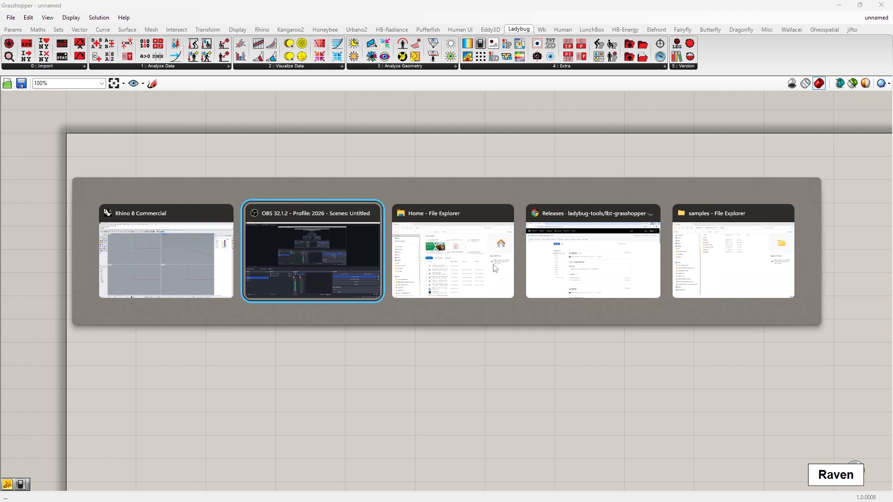
key("Tab")
key("Tab")
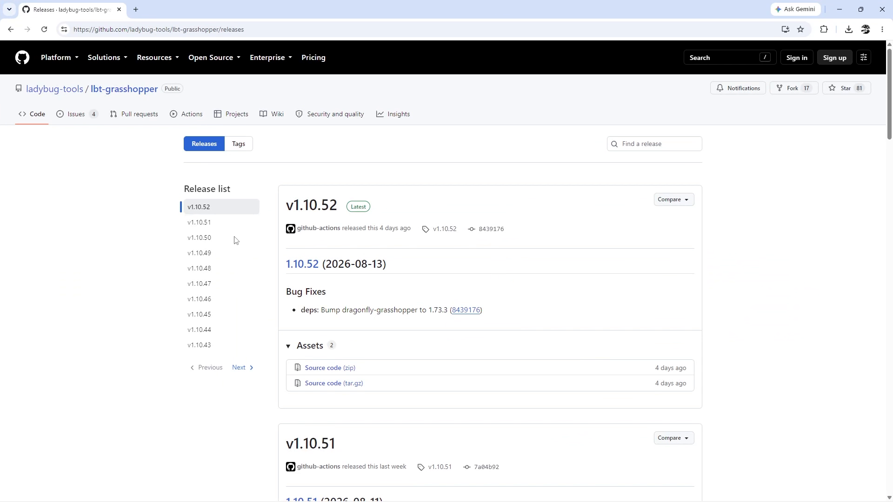